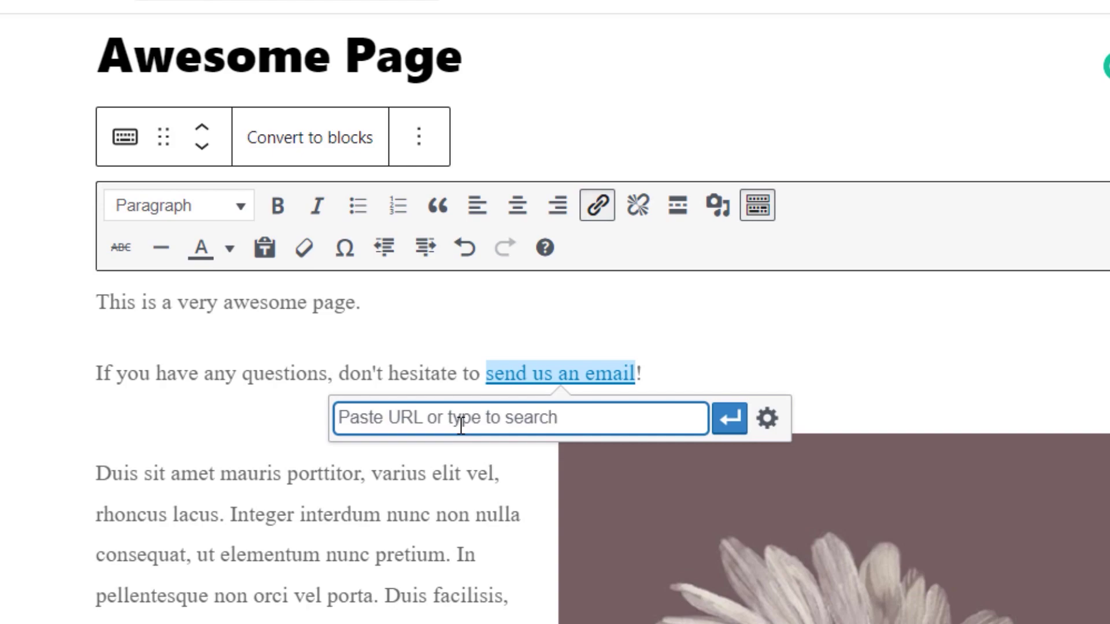
Step: Link the phrase 'send us an email' to a mailto: email address and update the page
type("mailto:")
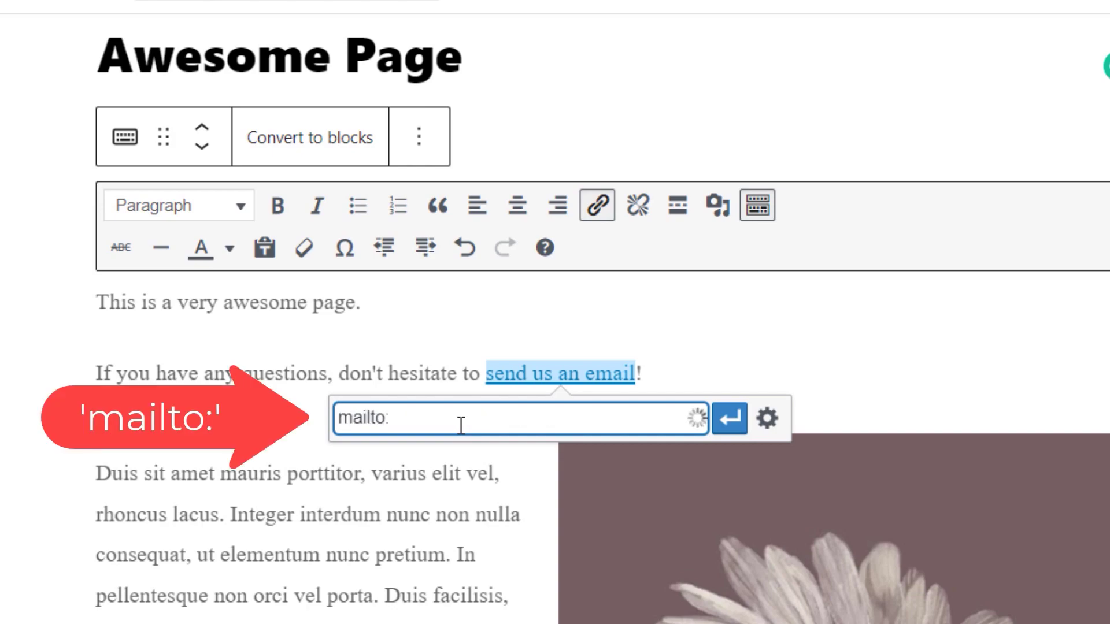
key("ctrl+v")
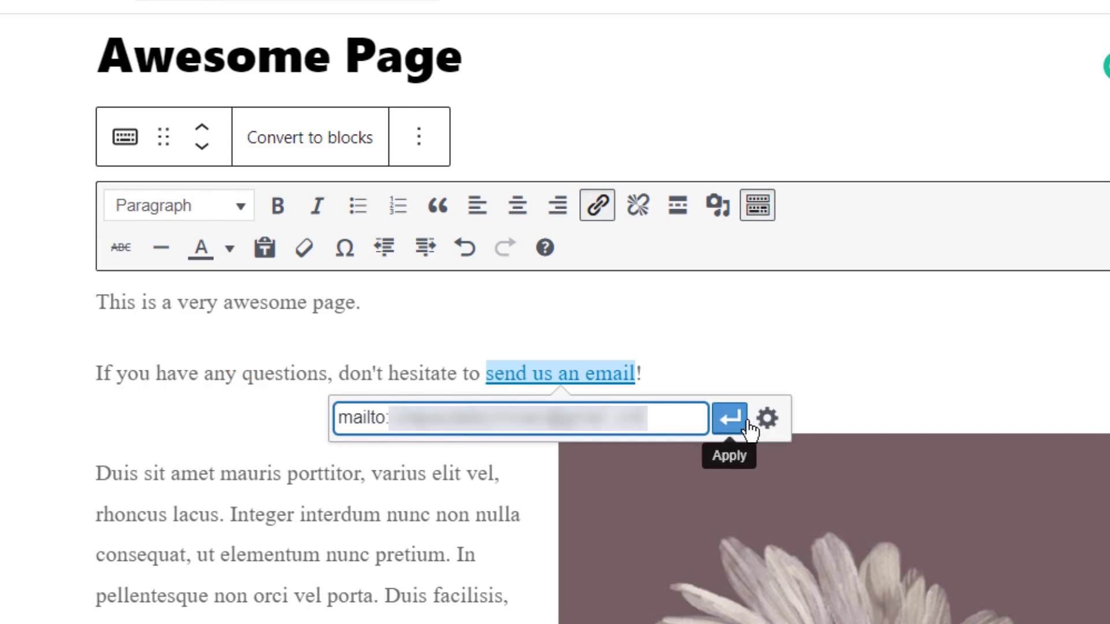
left_click(731, 426)
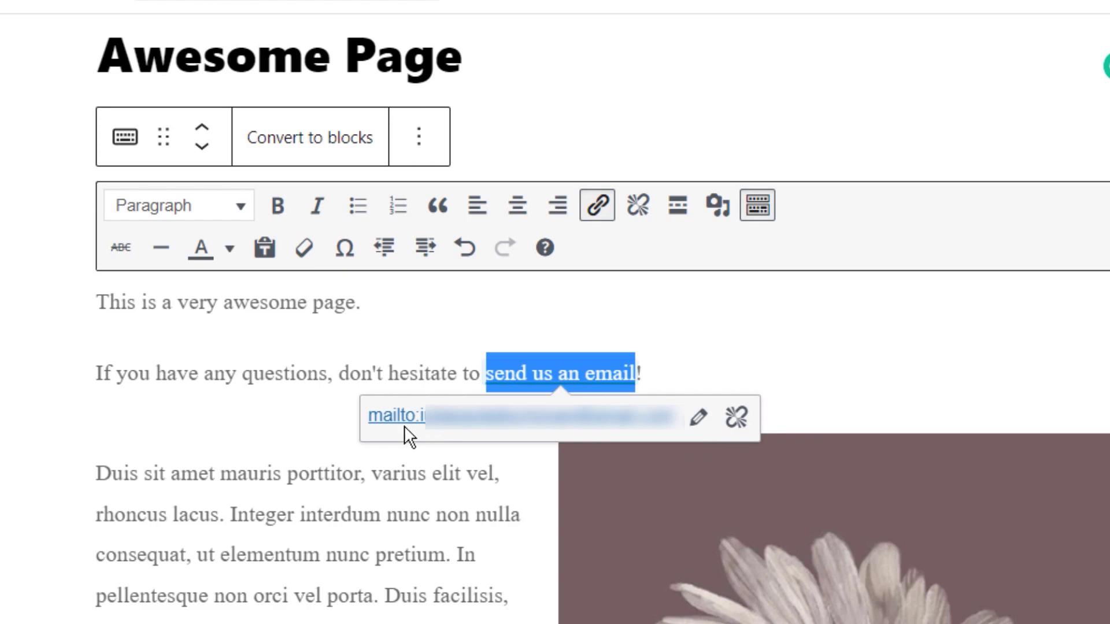
left_click(1007, 27)
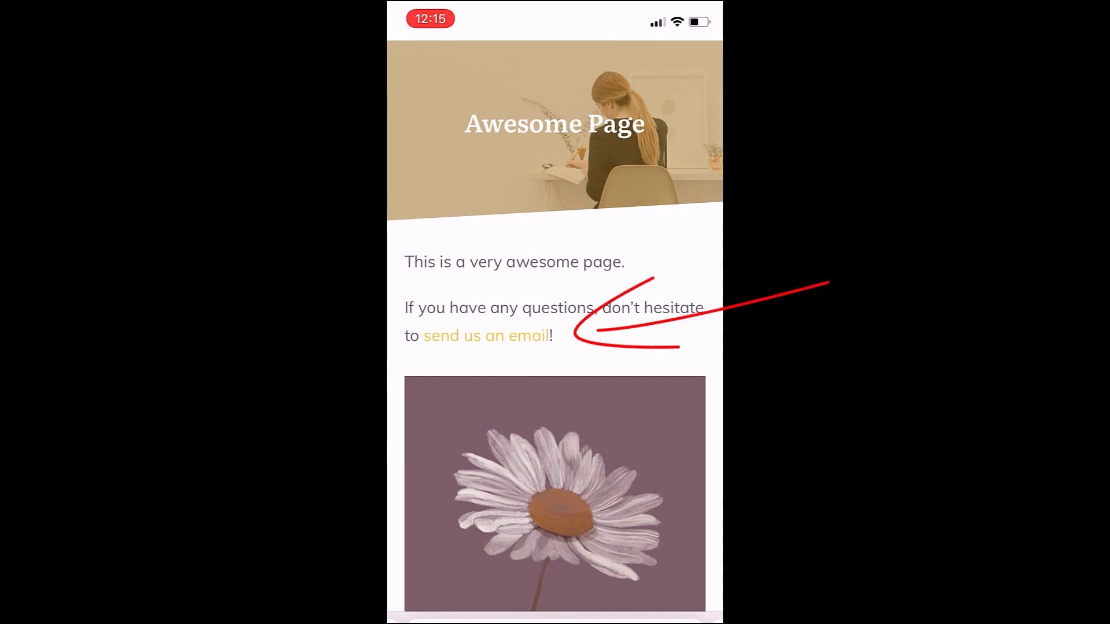
Step: Tap the 'send us an email' link on the phone to open a new email in Mail
left_click(486, 336)
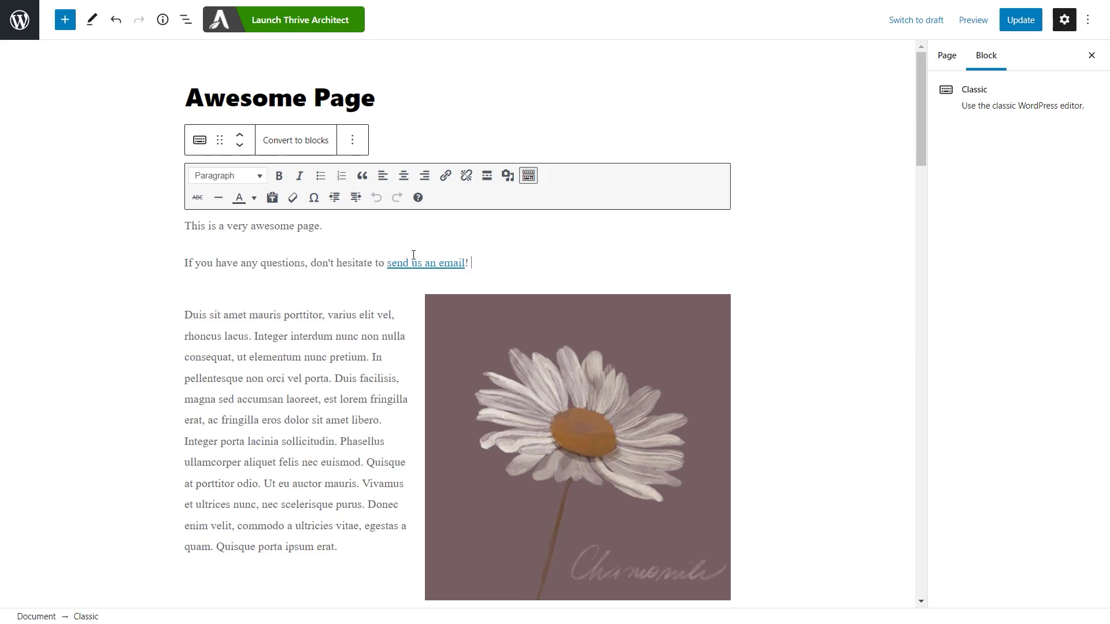
Step: Delete the email sentence and place a Buttons block, found by searching 'butto', above the first paragraph
left_click_drag(520, 258, 176, 259)
key("BackSpace")
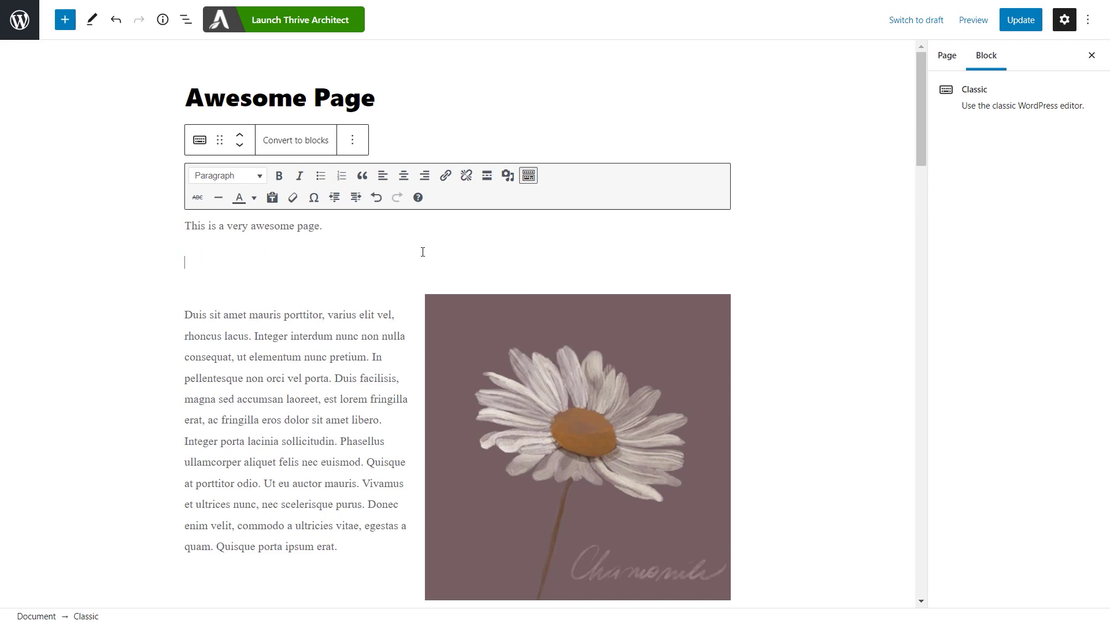
left_click(68, 24)
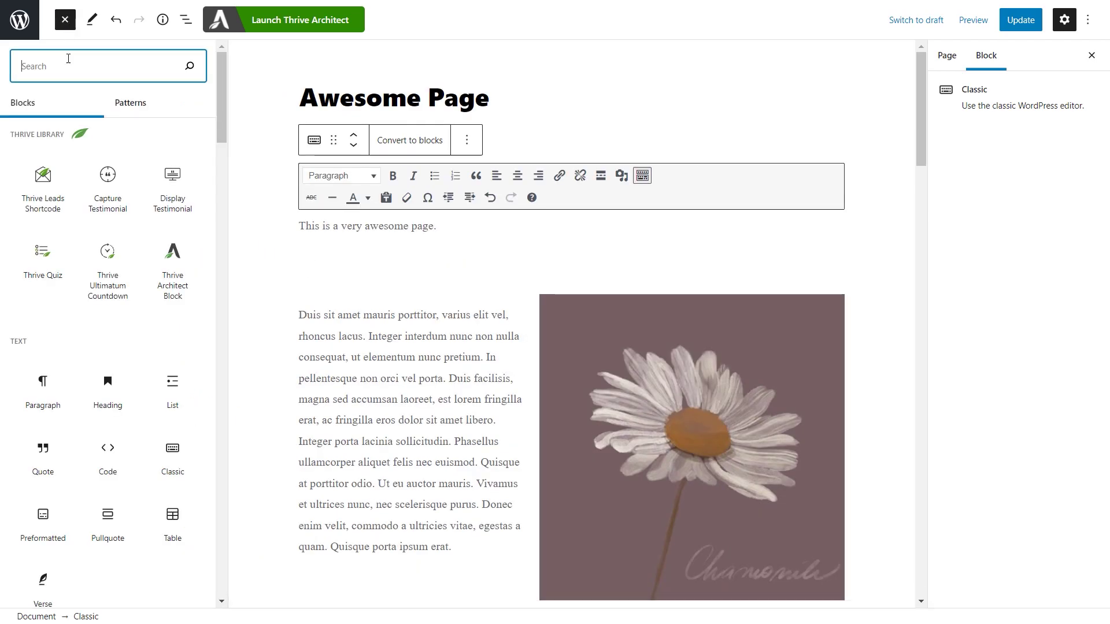
type("bu")
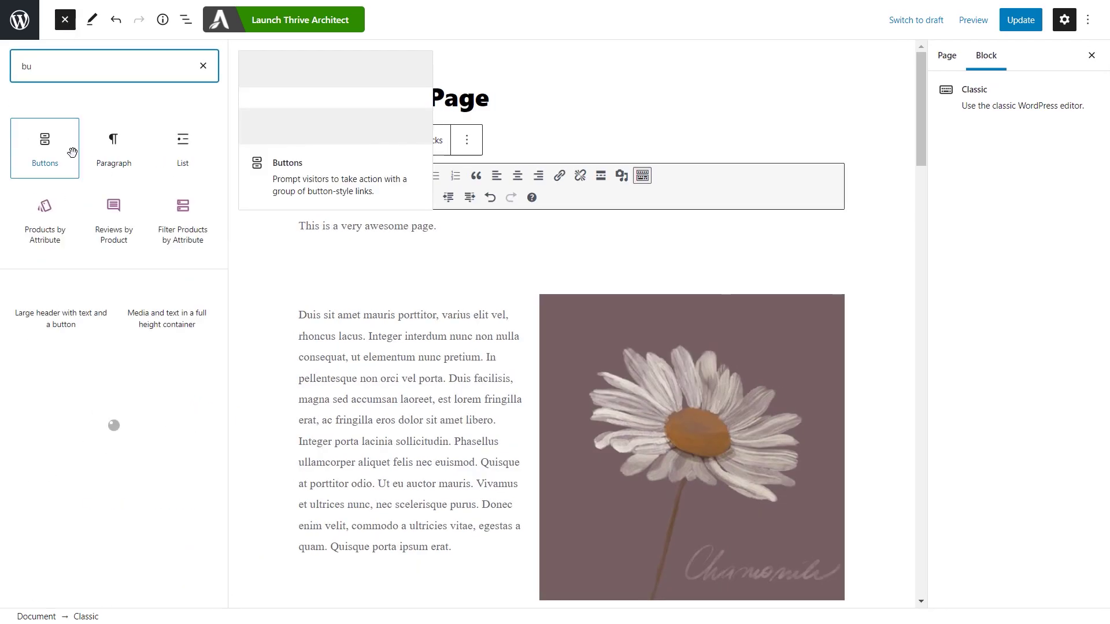
type("tto")
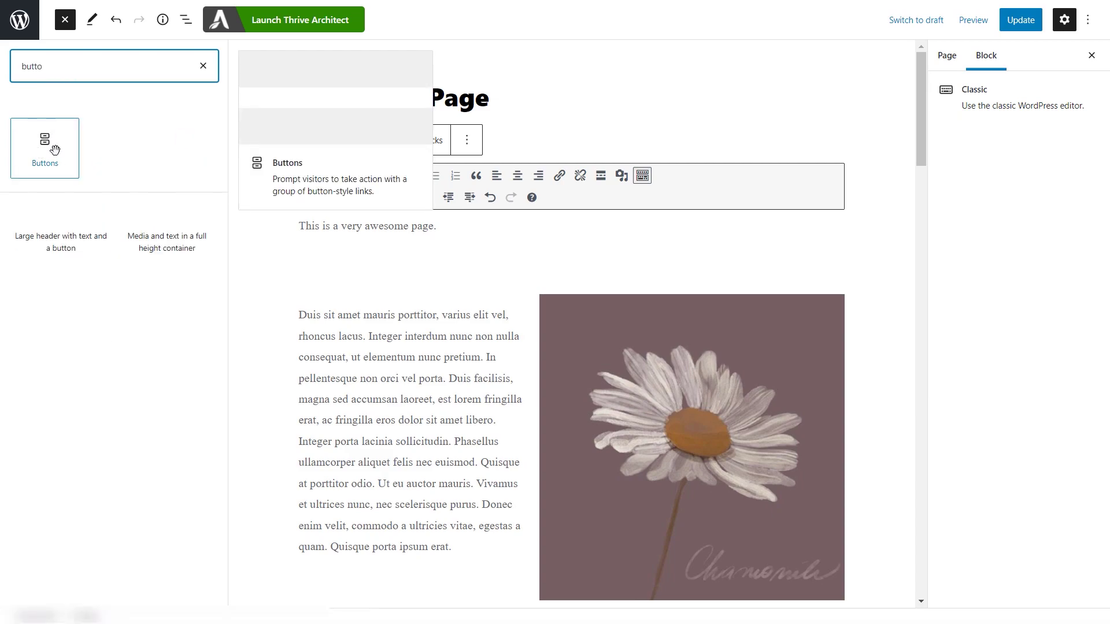
left_click_drag(49, 142, 352, 252)
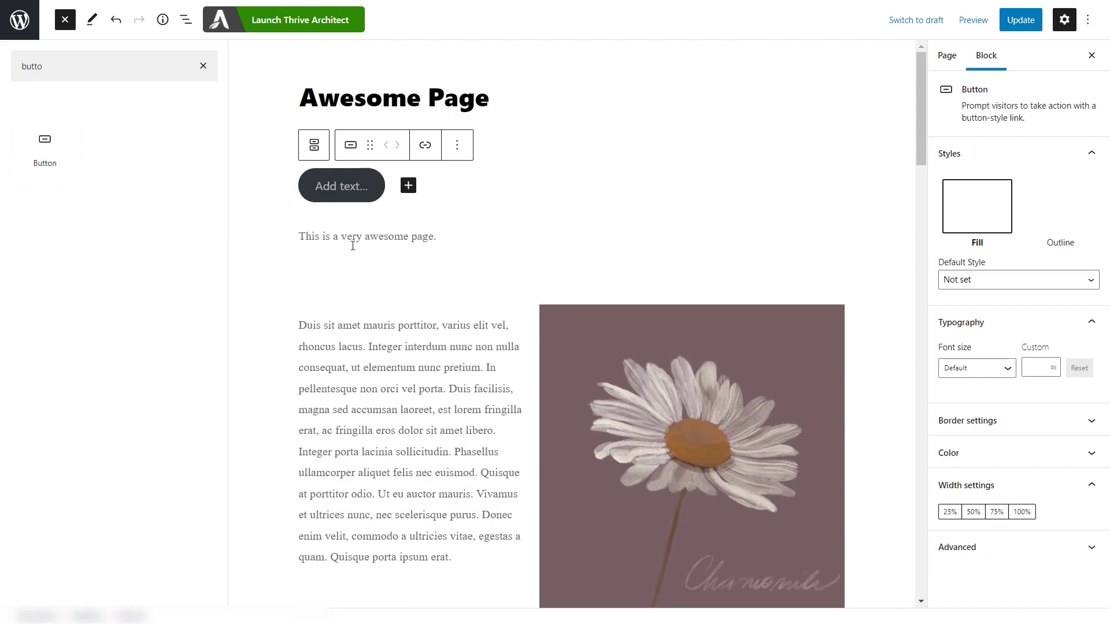
Step: Label the button 'Send us an email', link it to a mailto: address, and update the page
left_click(322, 190)
type("Send us an email")
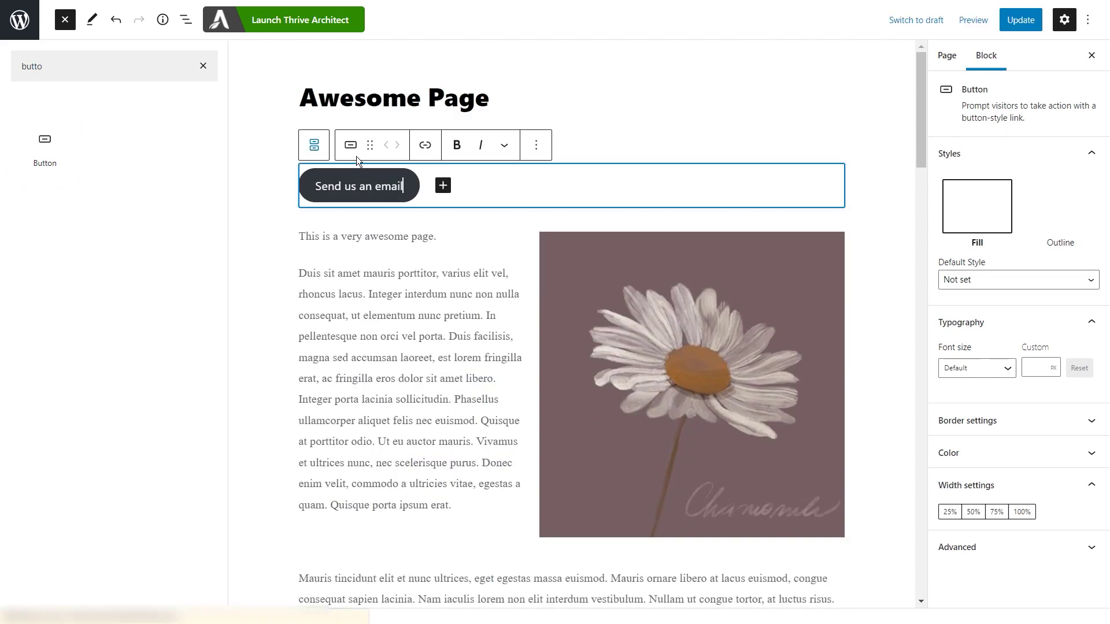
left_click(424, 147)
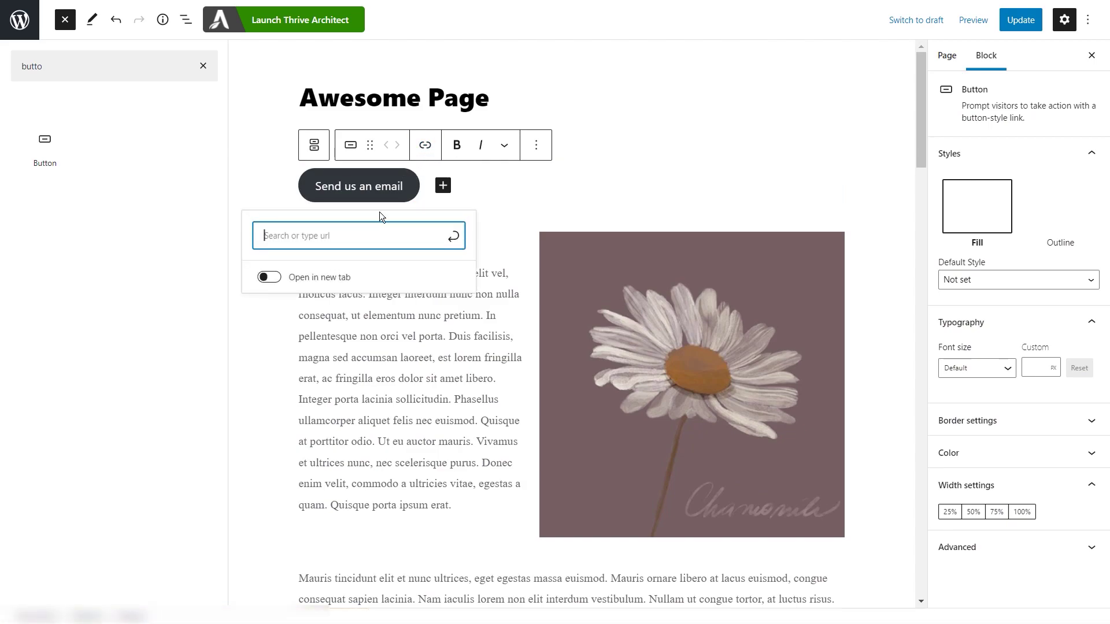
type("mailto:iu")
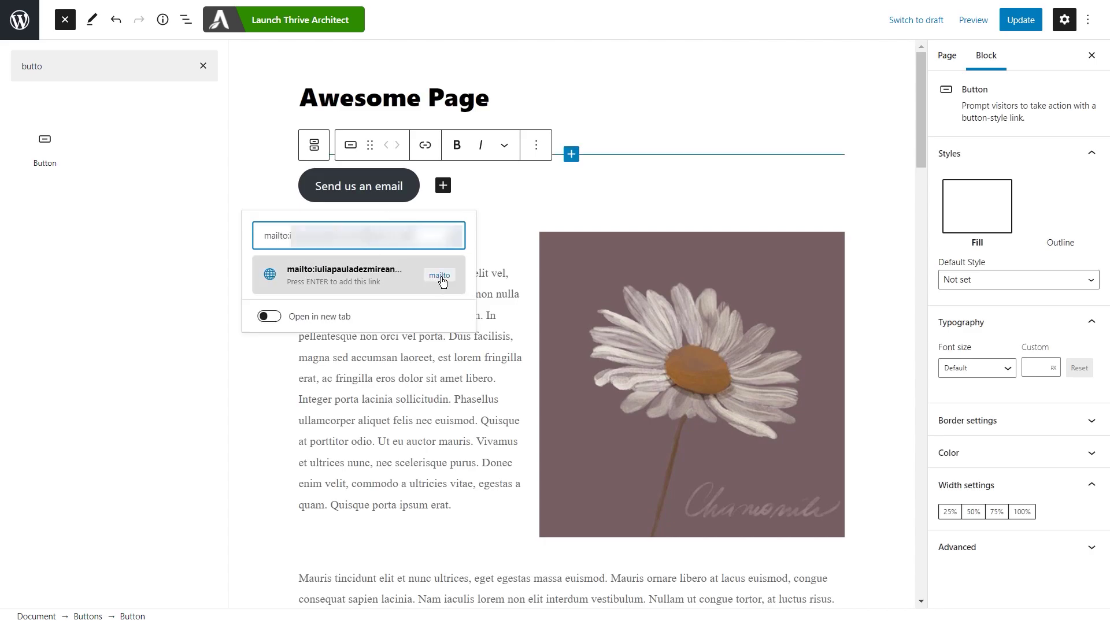
left_click(443, 280)
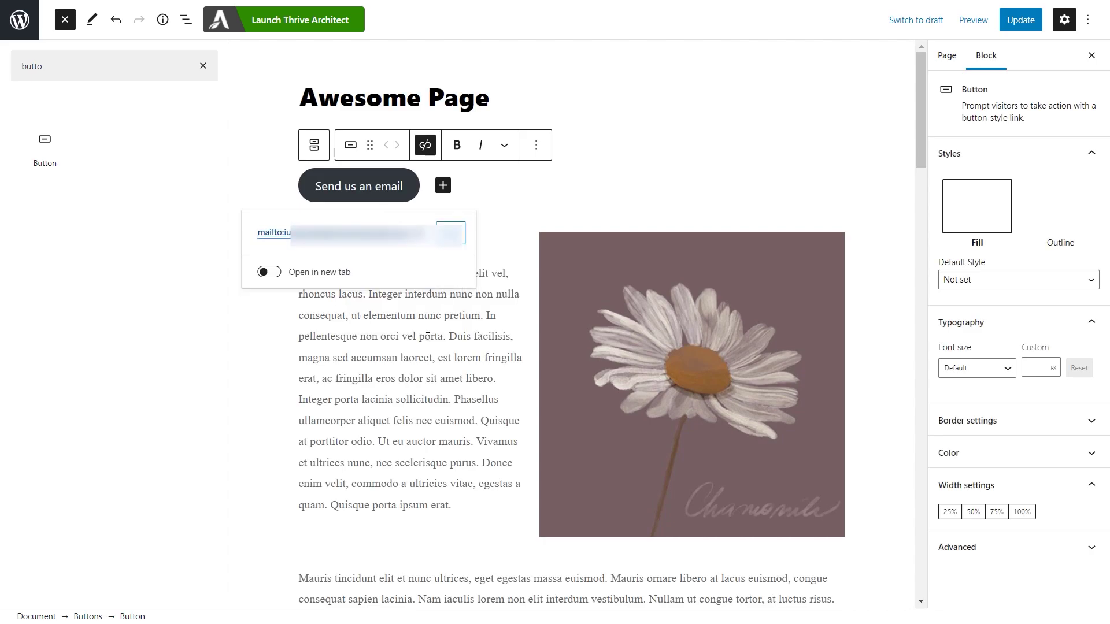
left_click(1021, 23)
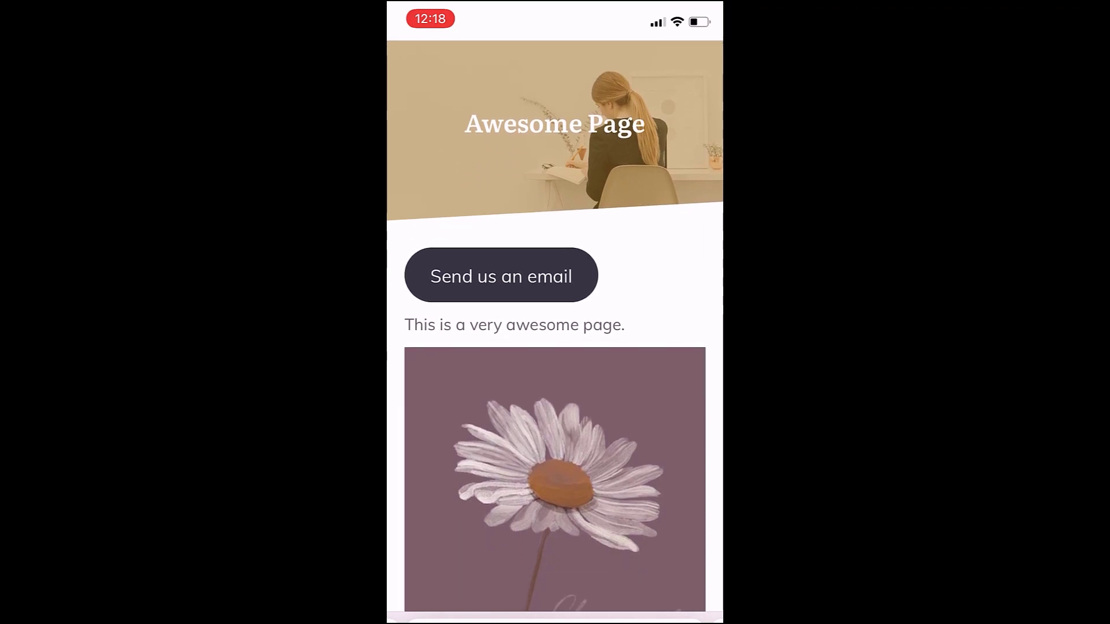
Step: Tap the 'Send us an email' button on the phone to open Mail's New Message sheet
left_click(501, 275)
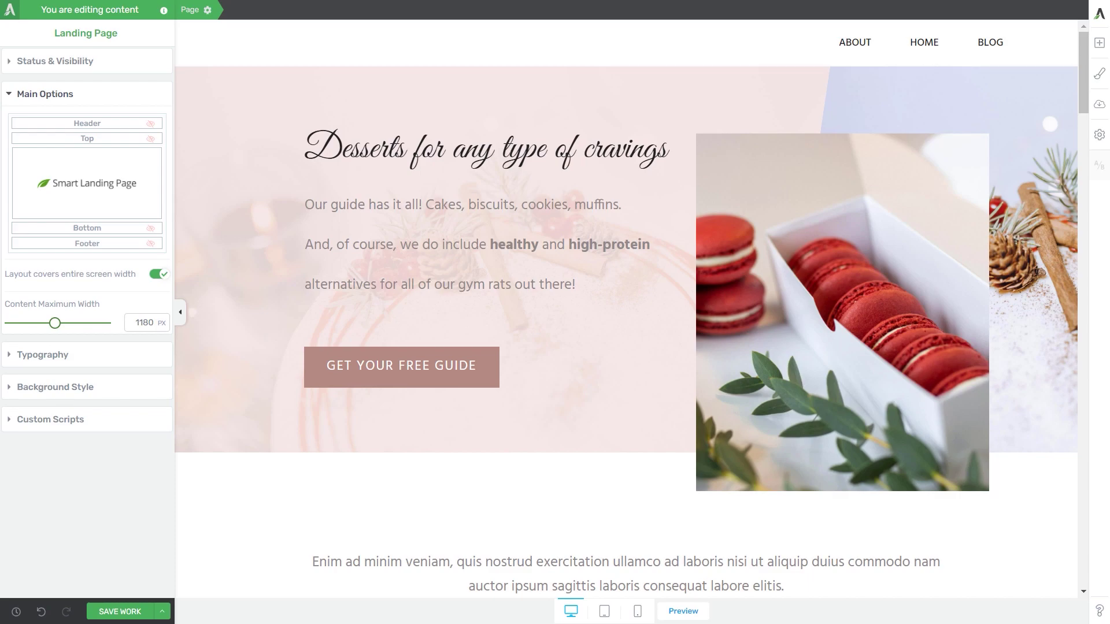
Step: Add a 'Send us an email!' Text element beside the guide button, link it to a mailto: address, and save
left_click(1102, 43)
left_click_drag(979, 147, 515, 364)
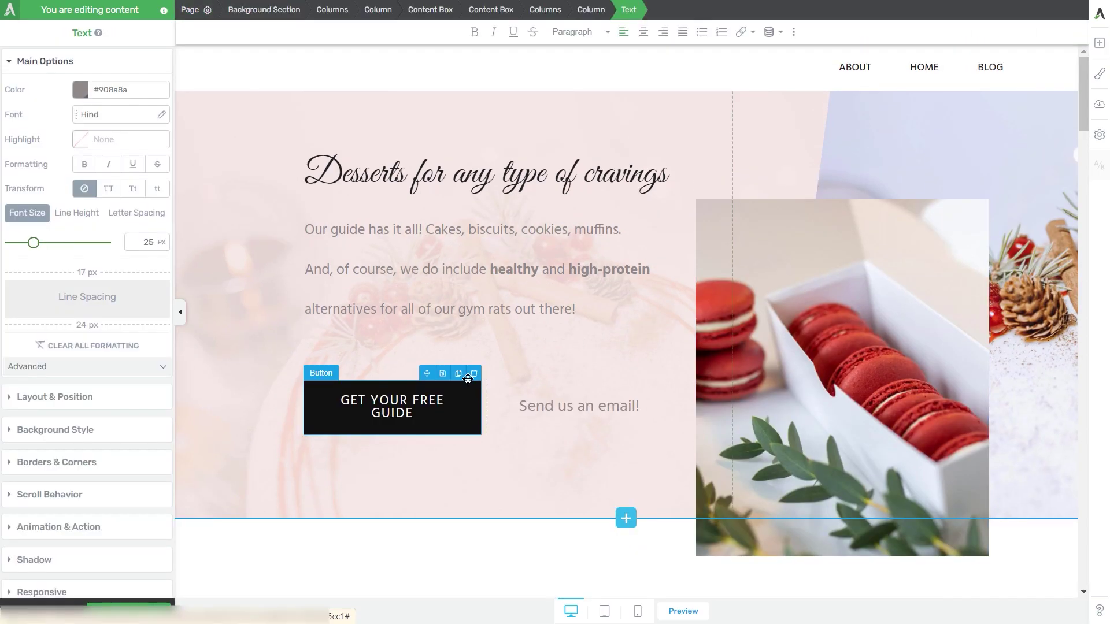
left_click_drag(519, 406, 648, 403)
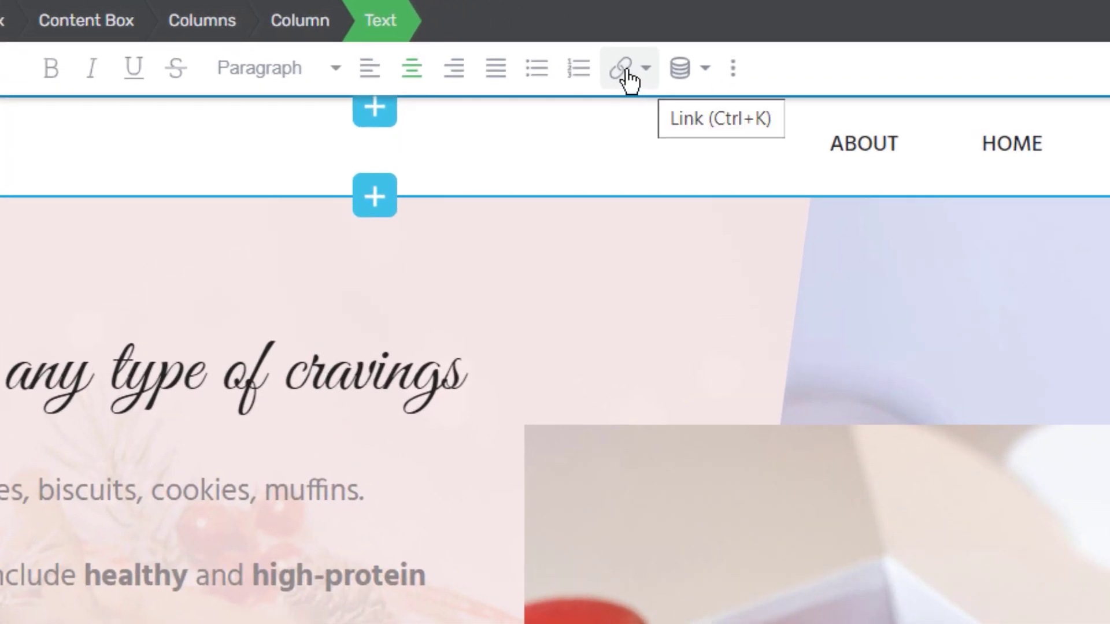
left_click(627, 73)
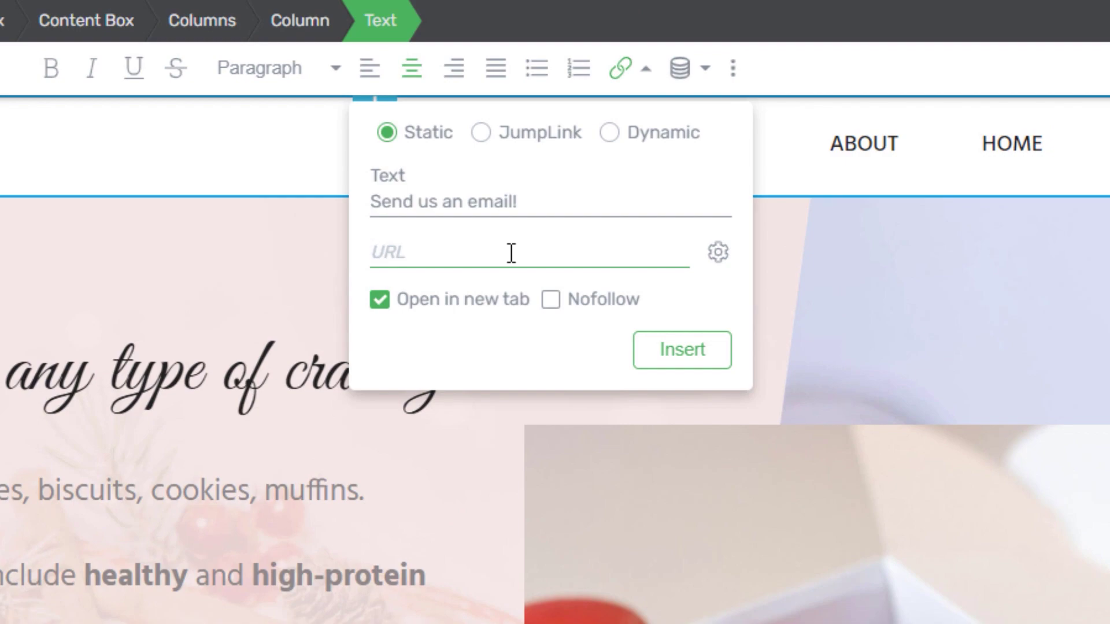
type("mailto:")
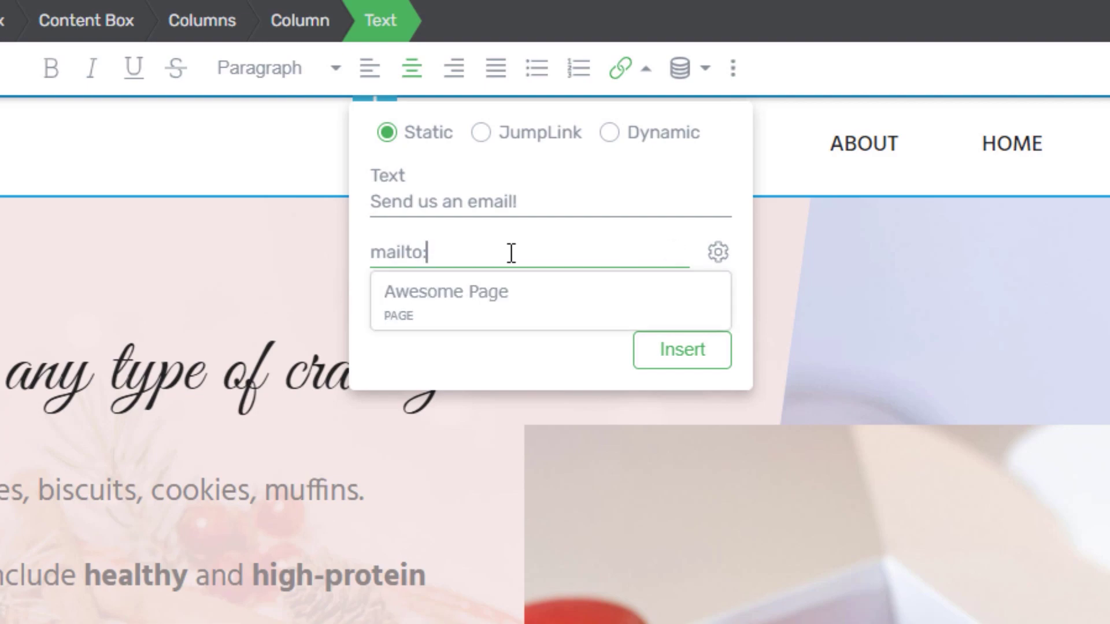
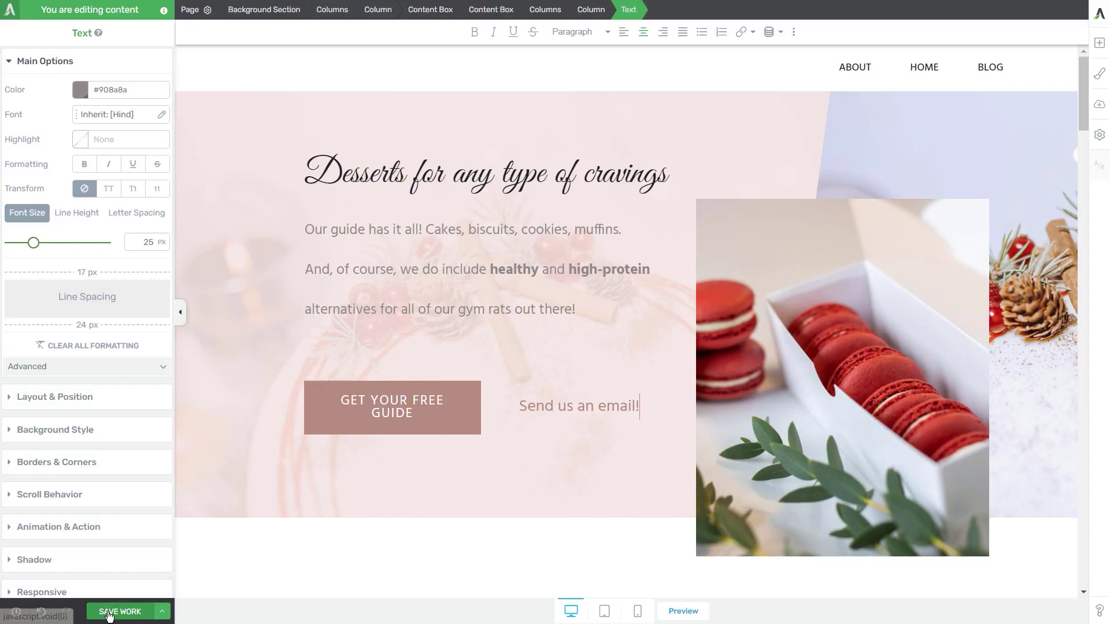
left_click(109, 613)
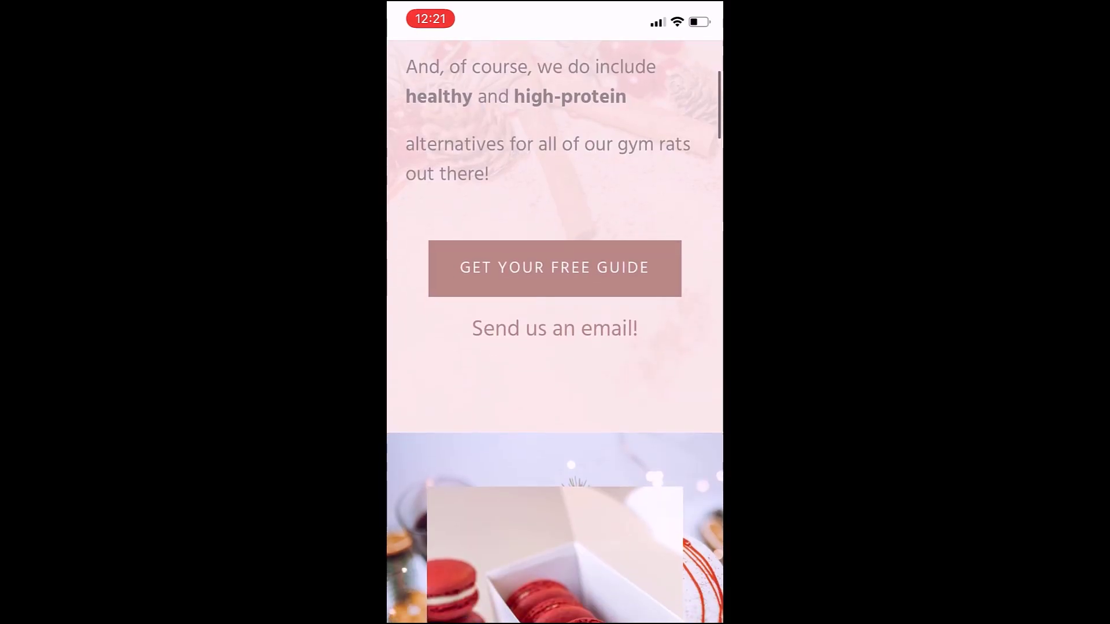
Step: Tap the 'Send us an email!' text link on the phone to open a new Mail message
left_click(554, 328)
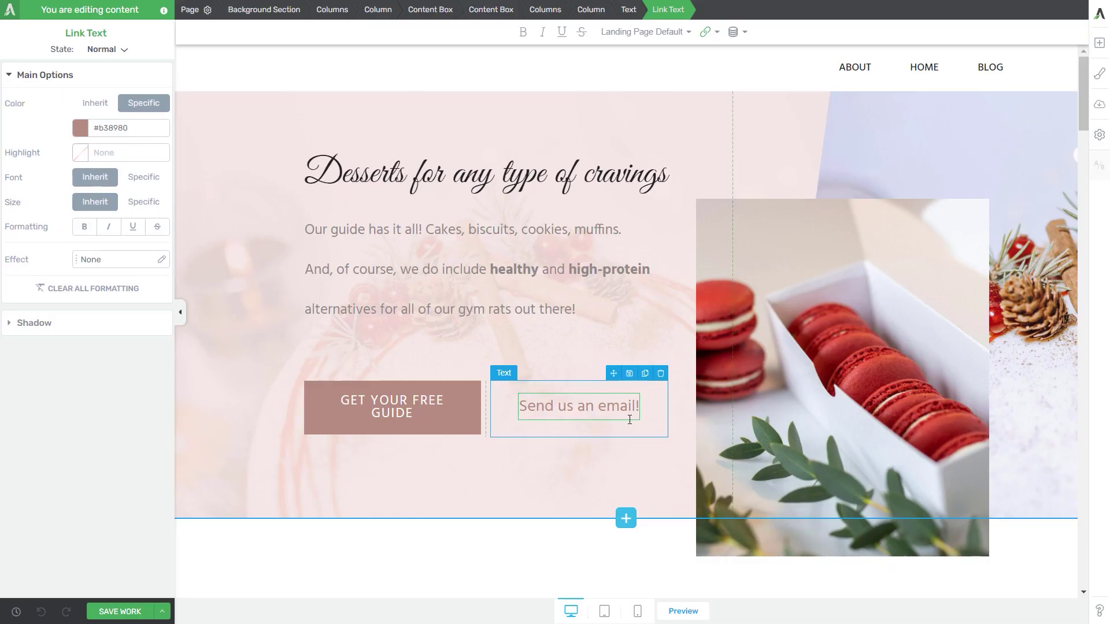
Step: Delete the linked text and place a 'Send us an email!' Button element above the desserts heading
left_click(661, 375)
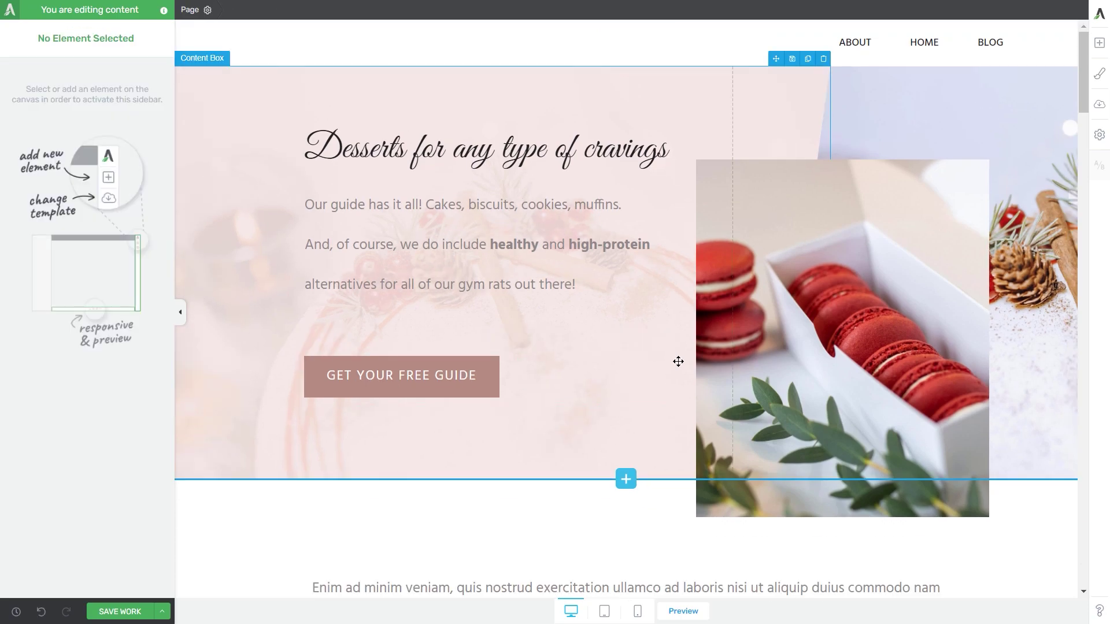
left_click(1100, 42)
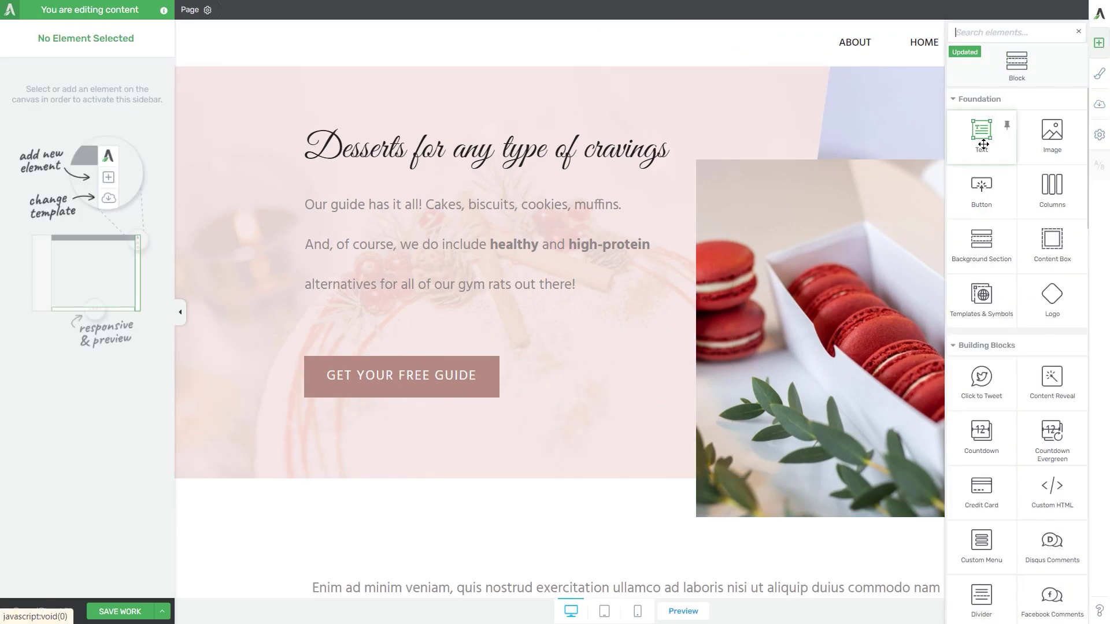
left_click_drag(985, 186, 436, 375)
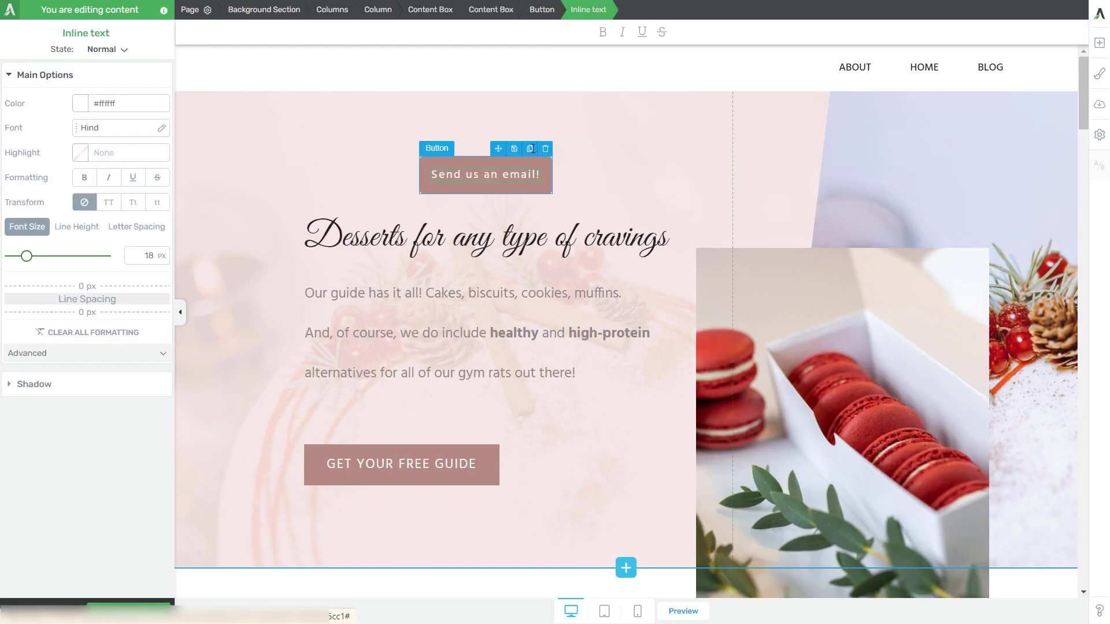
left_click(536, 12)
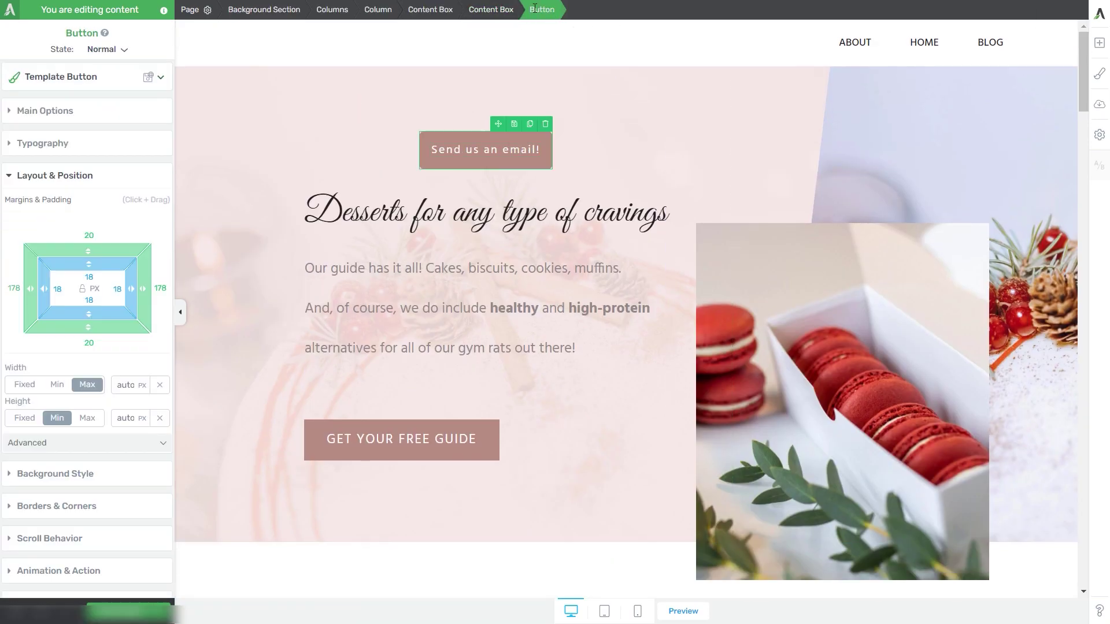
Step: Replace the button's '#' Target URL with a mailto: address in Main Options and save the work
left_click(43, 113)
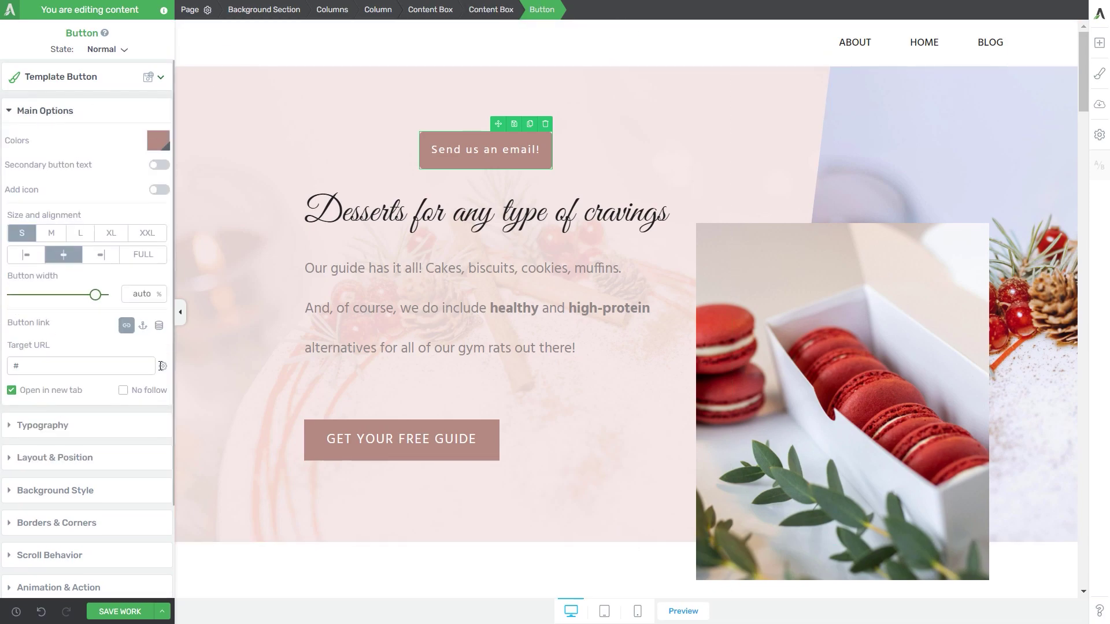
left_click(40, 371)
double_click(41, 371)
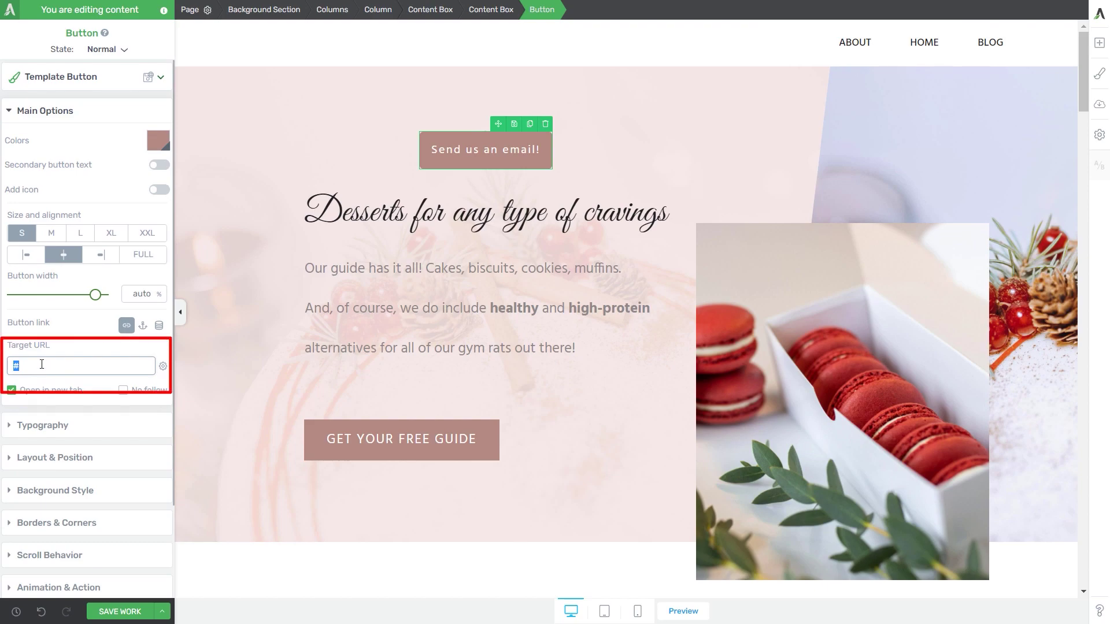
type("mail")
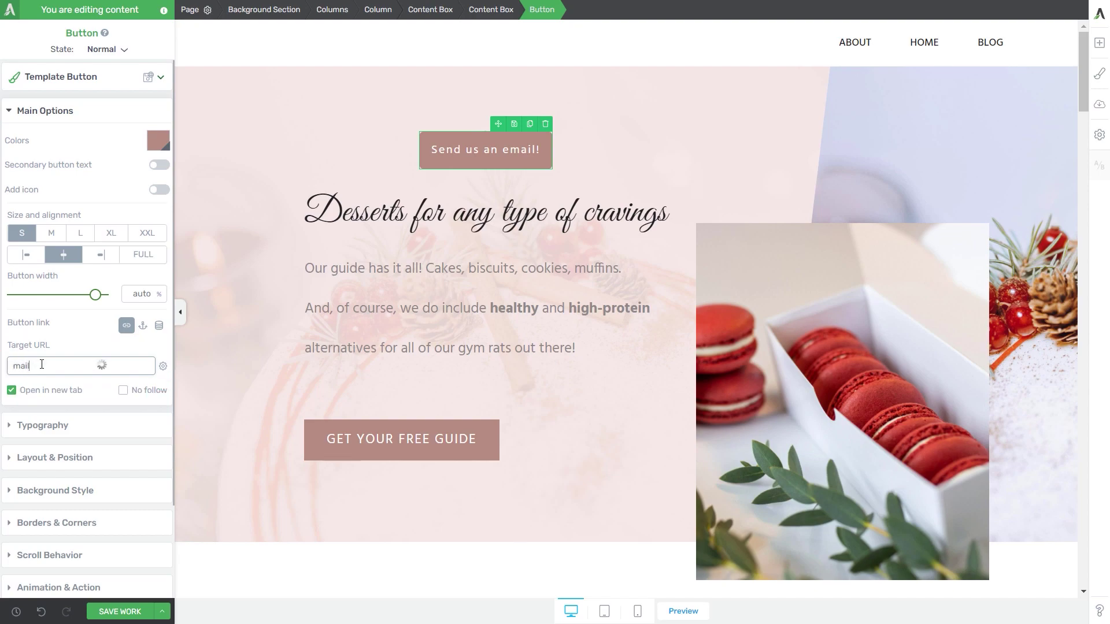
type("to:info")
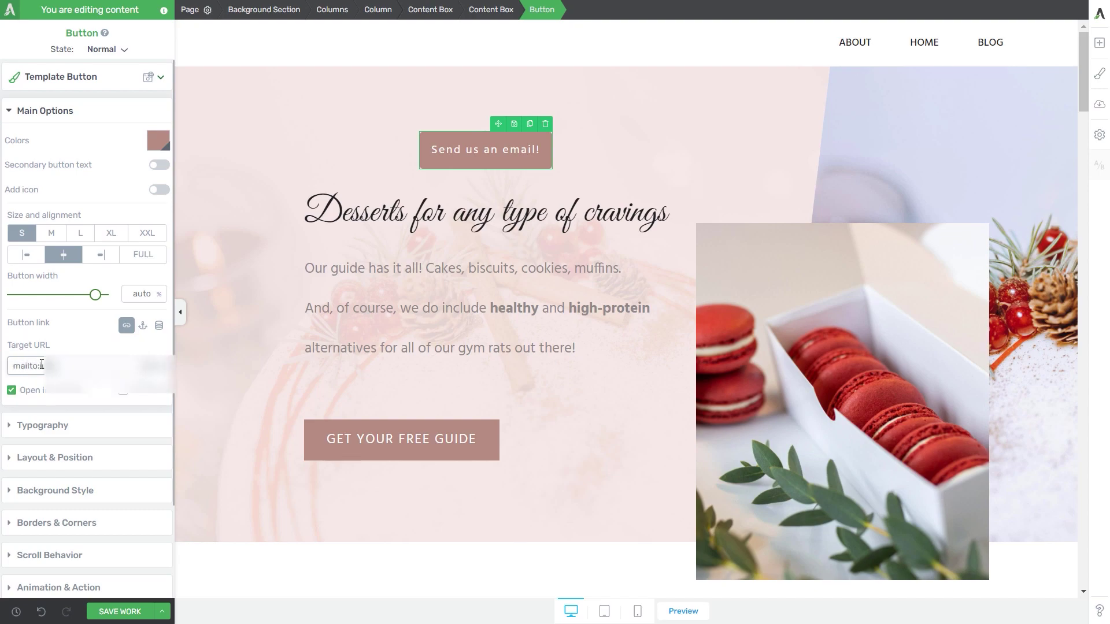
left_click(127, 602)
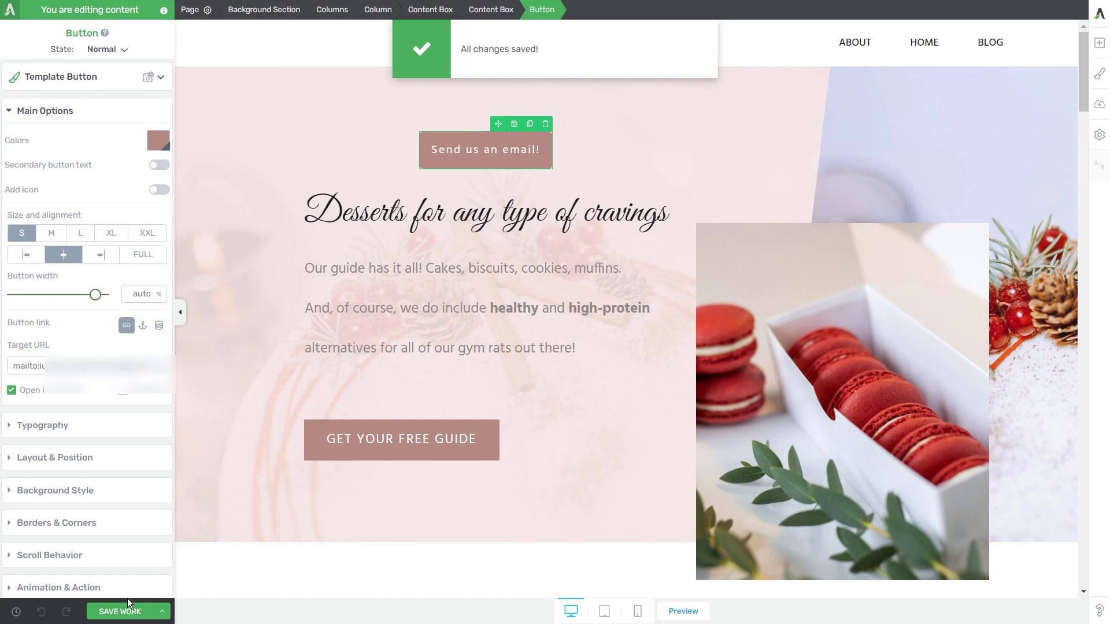